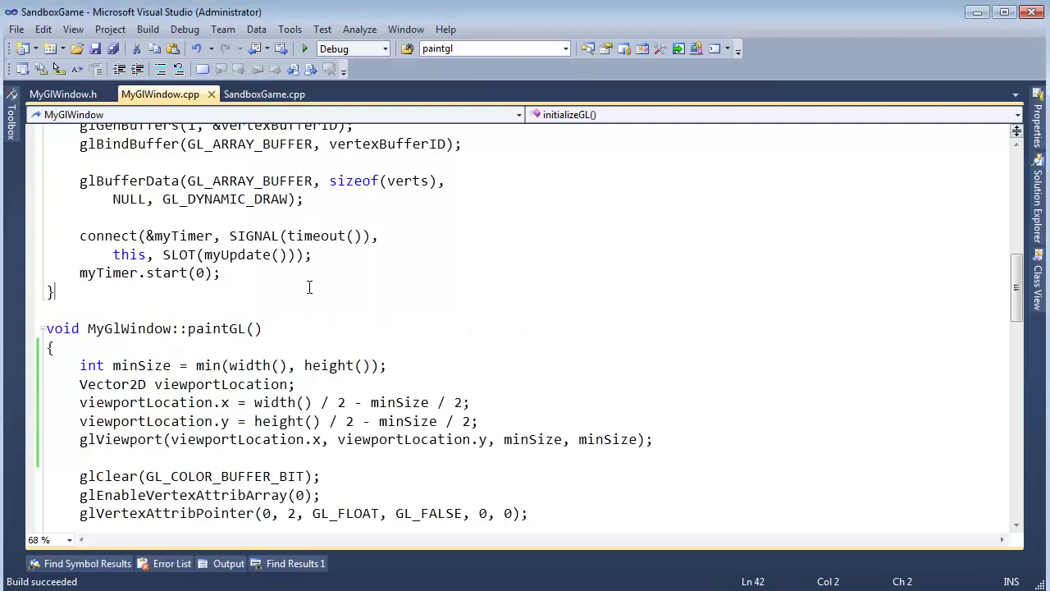
# Step: Scroll to the ship's verts array, highlight its three vertex lines, and ready the screen pen
pyautogui.scroll(6, 319, 296)
pyautogui.scroll(4, 318, 296)
pyautogui.scroll(-1, 320, 303)
pyautogui.moveTo(320, 303); pyautogui.dragTo(20, 267)
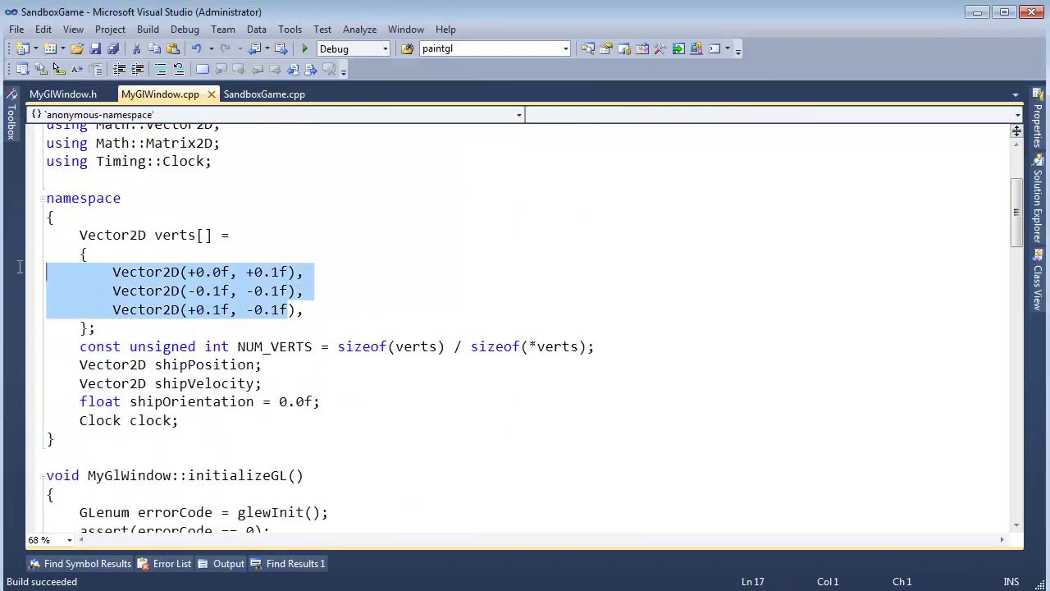
pyautogui.click(435, 305)
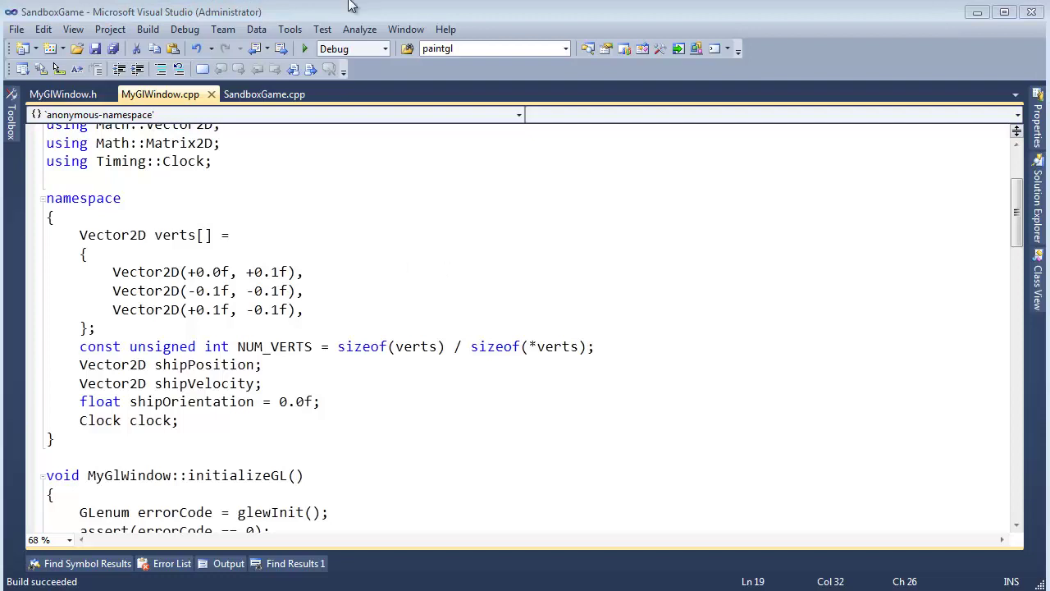
pyautogui.rightClick(227, 164)
pyautogui.press('Escape')
# Step: Sketch x/y axes beside the code with tick marks at +0.1 and -0.1
pyautogui.moveTo(617, 165); pyautogui.dragTo(620, 275)
pyautogui.moveTo(538, 216); pyautogui.dragTo(737, 208)
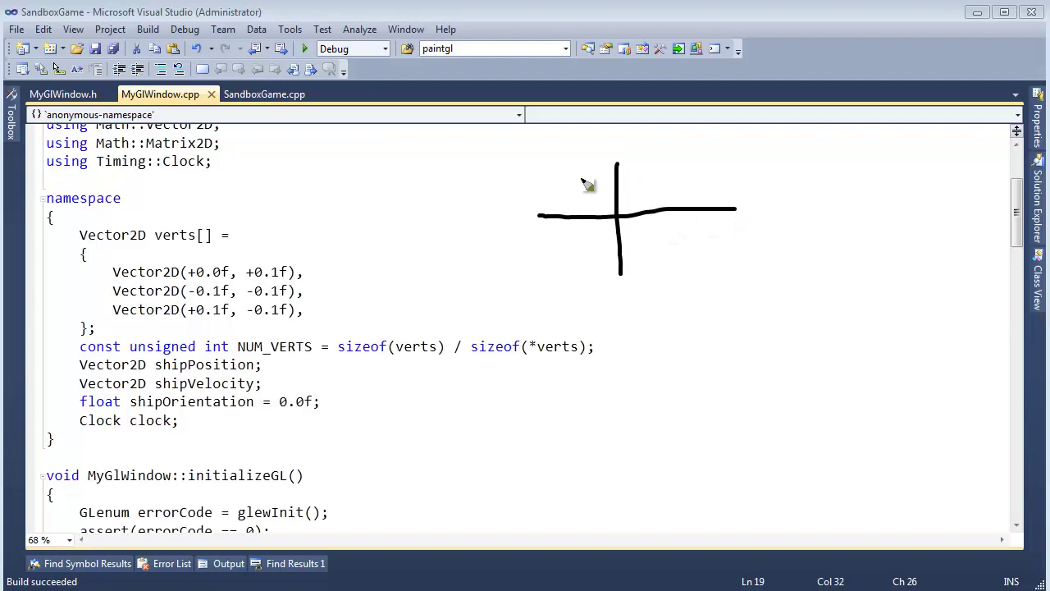
pyautogui.moveTo(609, 174); pyautogui.dragTo(626, 174)
pyautogui.moveTo(574, 211); pyautogui.dragTo(574, 224)
pyautogui.moveTo(613, 266); pyautogui.dragTo(629, 266)
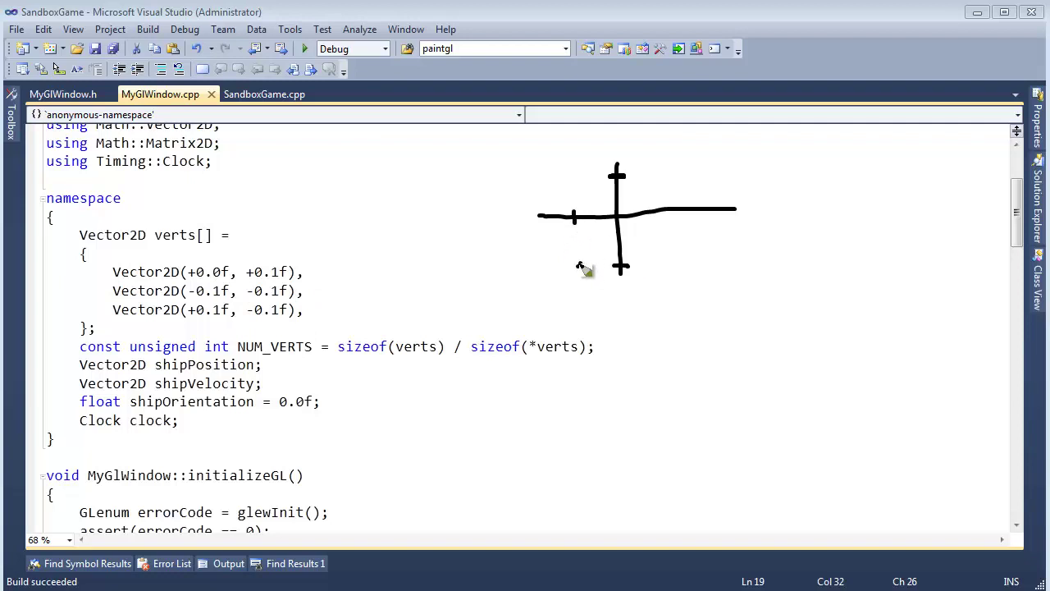
# Step: Dot both lower vertices and draw a green line from the lower-left vertex to the origin
pyautogui.click(579, 265)
pyautogui.click(668, 264)
pyautogui.click(246, 51)
pyautogui.moveTo(619, 233)
pyautogui.mouseDown()
pyautogui.moveTo(621, 224)
pyautogui.moveTo(590, 256)
pyautogui.mouseUp()
pyautogui.click(261, 39)
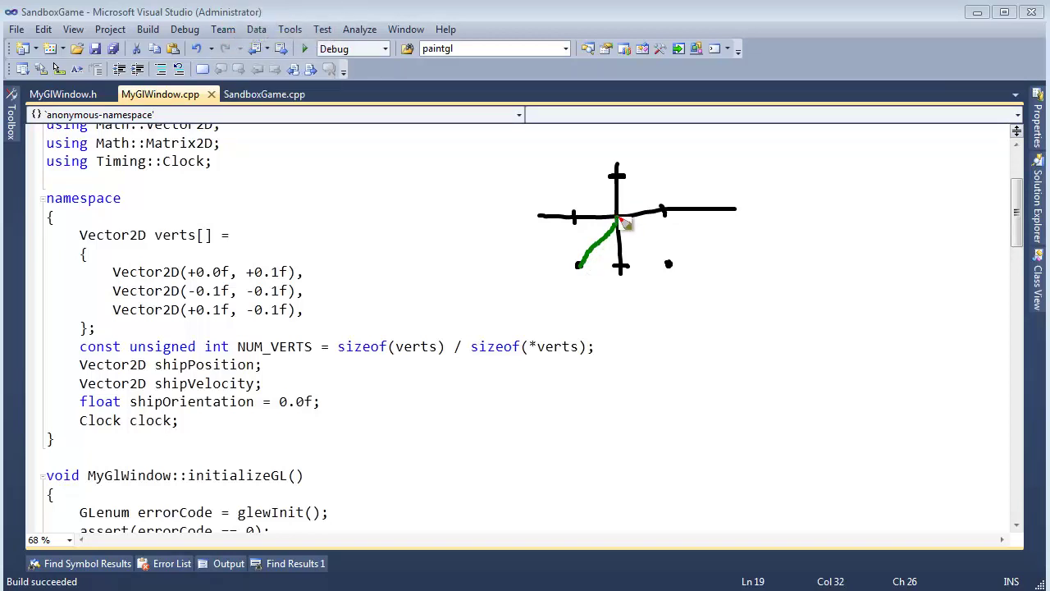
# Step: Draw a red origin-to-top line and a green origin-to-lower-right line, then mark the first Vector2D line
pyautogui.moveTo(619, 219); pyautogui.dragTo(619, 185)
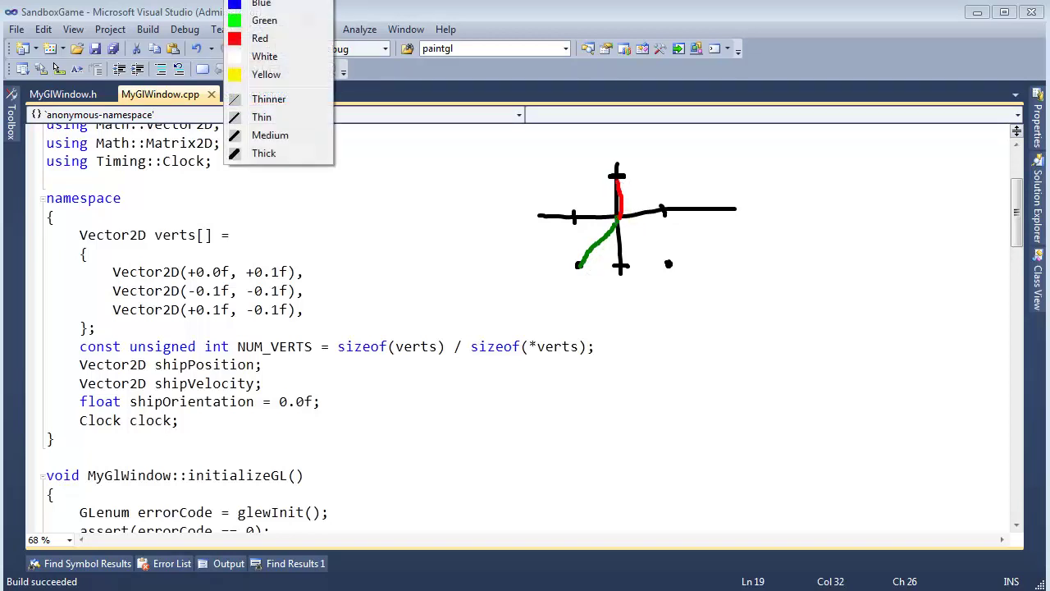
pyautogui.click(265, 23)
pyautogui.moveTo(619, 218); pyautogui.dragTo(652, 251)
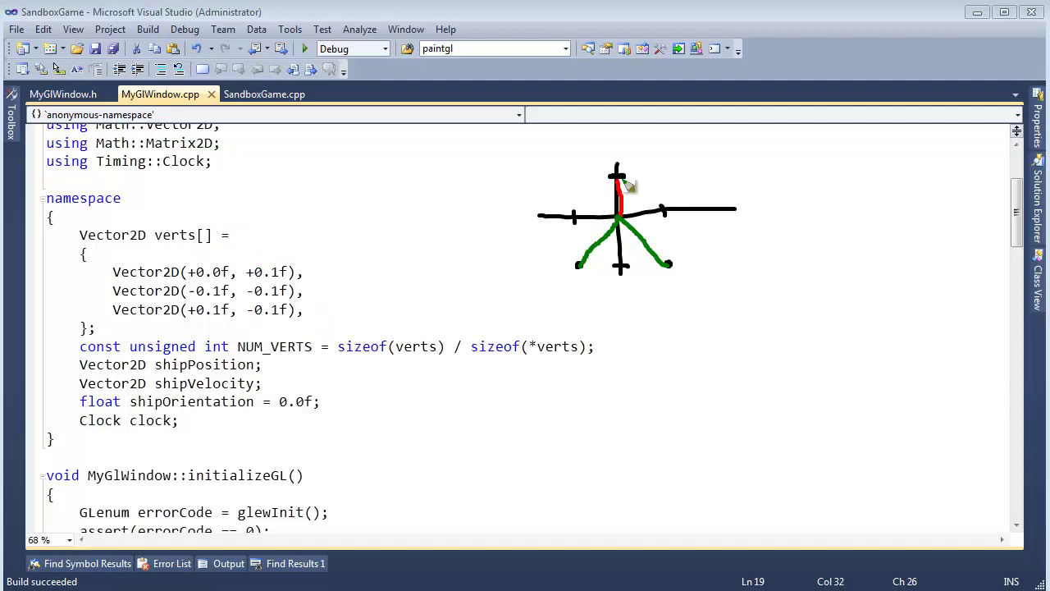
pyautogui.moveTo(322, 271); pyautogui.dragTo(328, 271)
# Step: Mark the lower-left distance line and switch the pen colour to green
pyautogui.moveTo(588, 248); pyautogui.dragTo(596, 254)
pyautogui.rightClick(225, 3)
pyautogui.click(274, 40)
pyautogui.rightClick(225, 3)
pyautogui.click(263, 21)
# Step: Handwrite √(.1²+.1²) above the code
pyautogui.moveTo(266, 156)
pyautogui.mouseDown()
pyautogui.moveTo(263, 195)
pyautogui.moveTo(519, 146)
pyautogui.mouseUp()
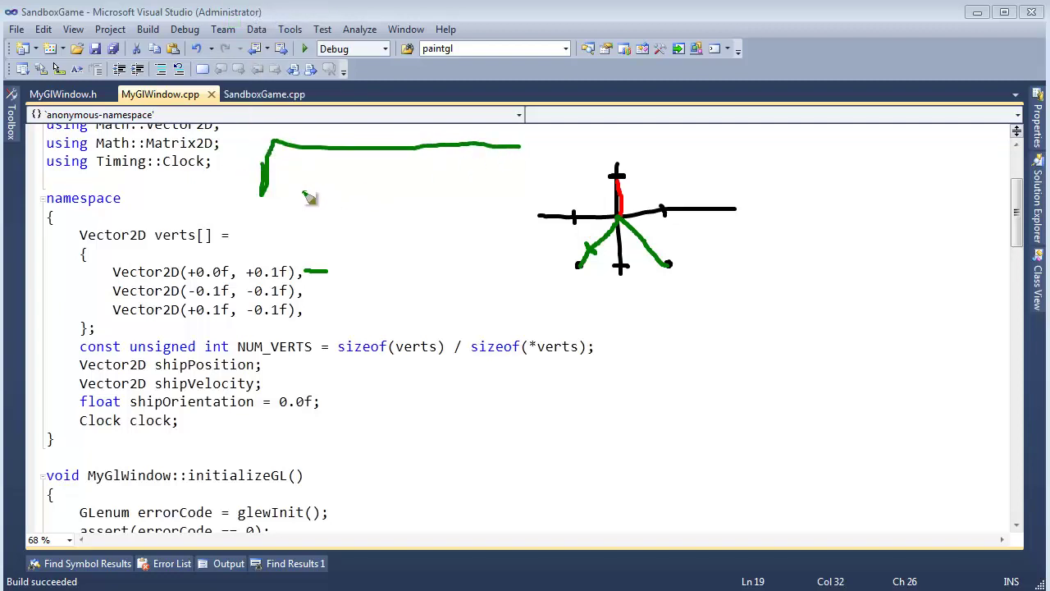
pyautogui.moveTo(325, 164); pyautogui.dragTo(325, 189)
pyautogui.moveTo(375, 167)
pyautogui.mouseDown()
pyautogui.moveTo(375, 187)
pyautogui.moveTo(392, 176)
pyautogui.moveTo(354, 171)
pyautogui.mouseUp()
pyautogui.click(424, 186)
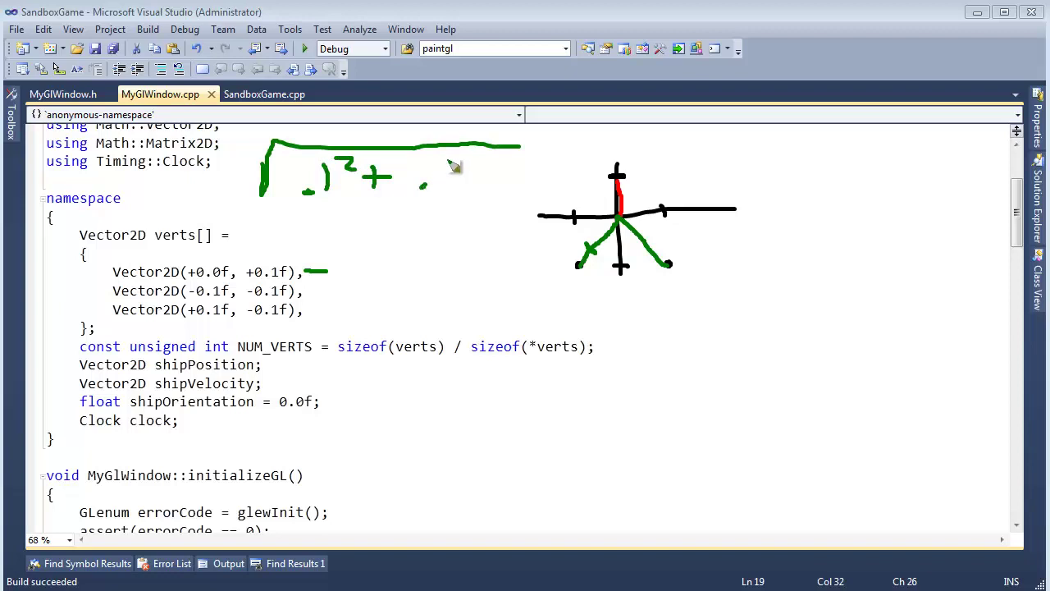
pyautogui.moveTo(441, 162)
pyautogui.mouseDown()
pyautogui.moveTo(442, 189)
pyautogui.moveTo(463, 171)
pyautogui.mouseUp()
# Step: Reduce it underneath to √(.01+.01) = √.02
pyautogui.moveTo(394, 246); pyautogui.dragTo(488, 222)
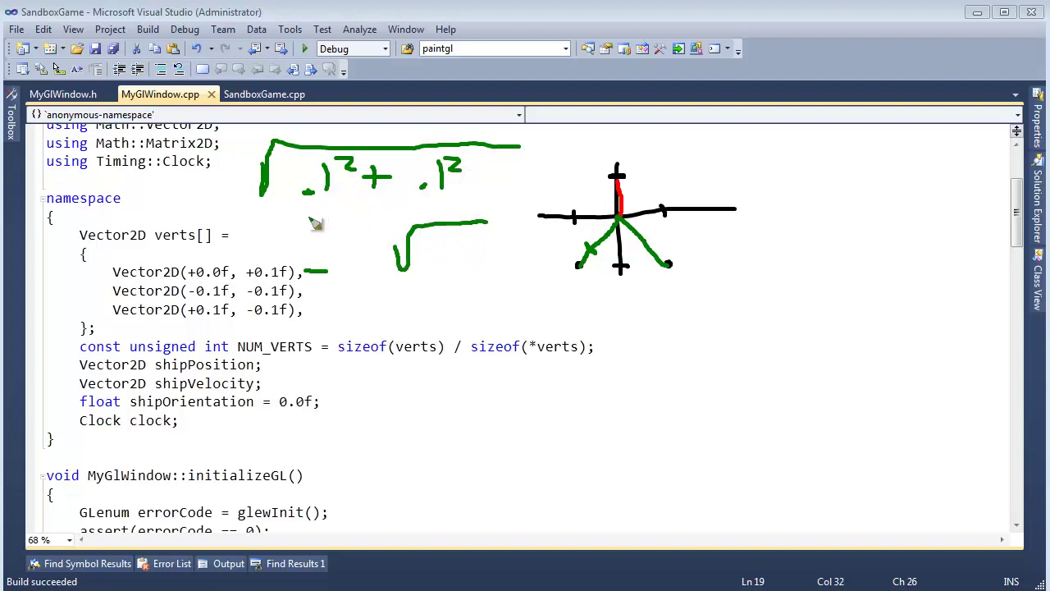
pyautogui.moveTo(322, 212); pyautogui.dragTo(337, 218)
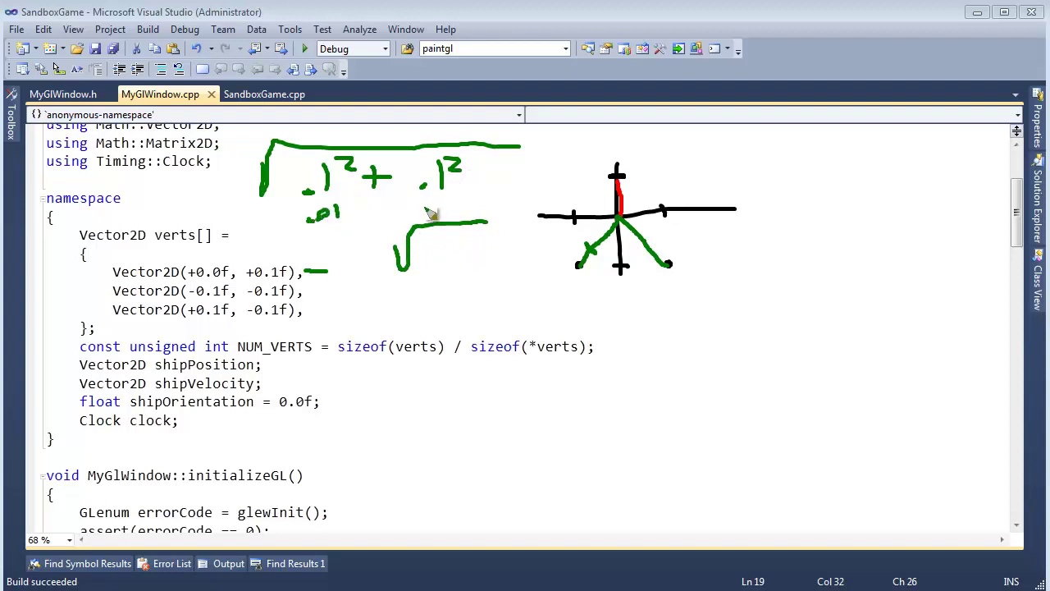
pyautogui.click(425, 208)
pyautogui.moveTo(441, 203); pyautogui.dragTo(438, 202)
pyautogui.moveTo(450, 195); pyautogui.dragTo(450, 206)
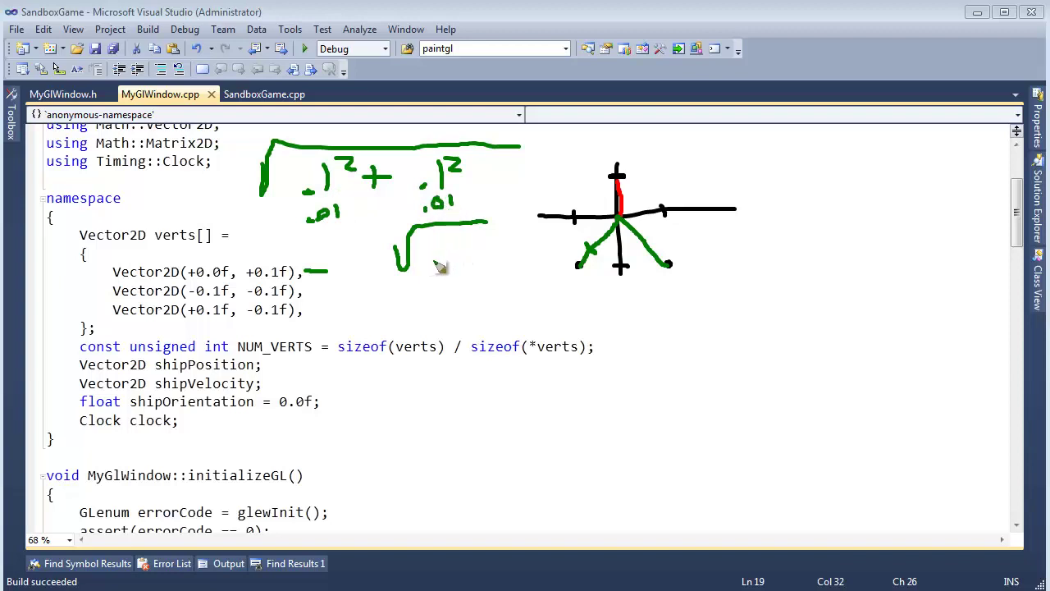
pyautogui.click(434, 261)
pyautogui.moveTo(455, 246); pyautogui.dragTo(466, 257)
# Step: Search Google for sqrt(.02) and bring the answer into view
pyautogui.click(390, 589)
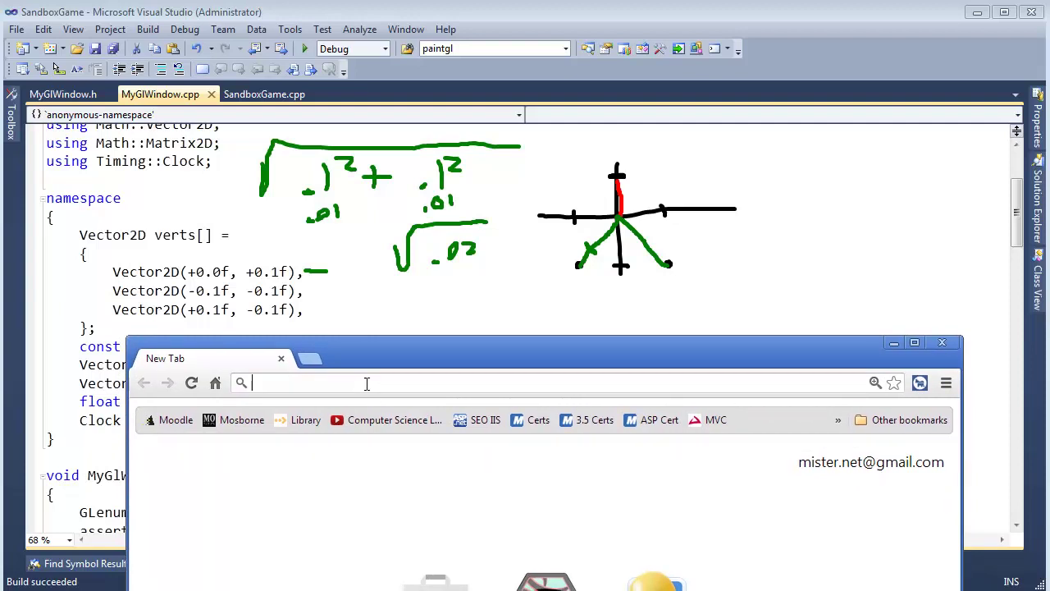
pyautogui.write('sqrt(.0')
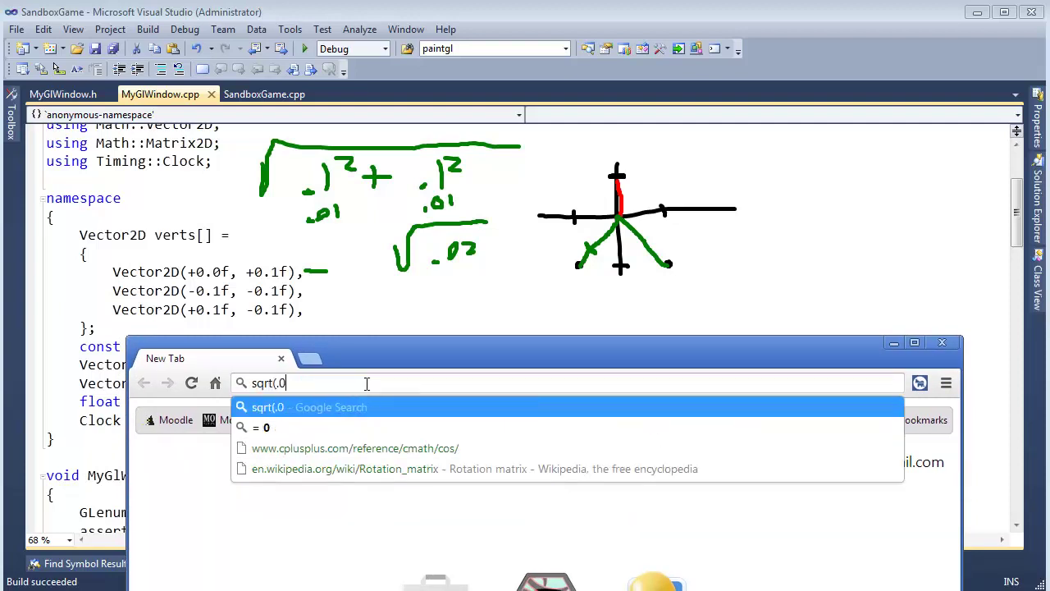
pyautogui.write('2)')
pyautogui.press('Return')
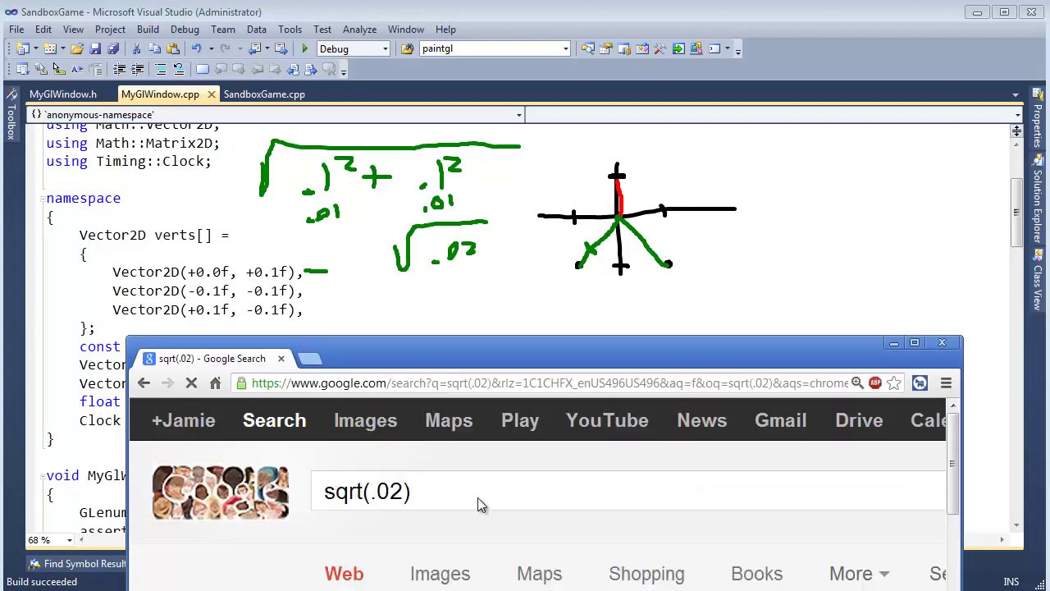
pyautogui.moveTo(513, 343)
pyautogui.mouseDown()
pyautogui.moveTo(414, 142)
pyautogui.moveTo(220, 122)
pyautogui.mouseUp()
pyautogui.hscroll(5, 277, 552)
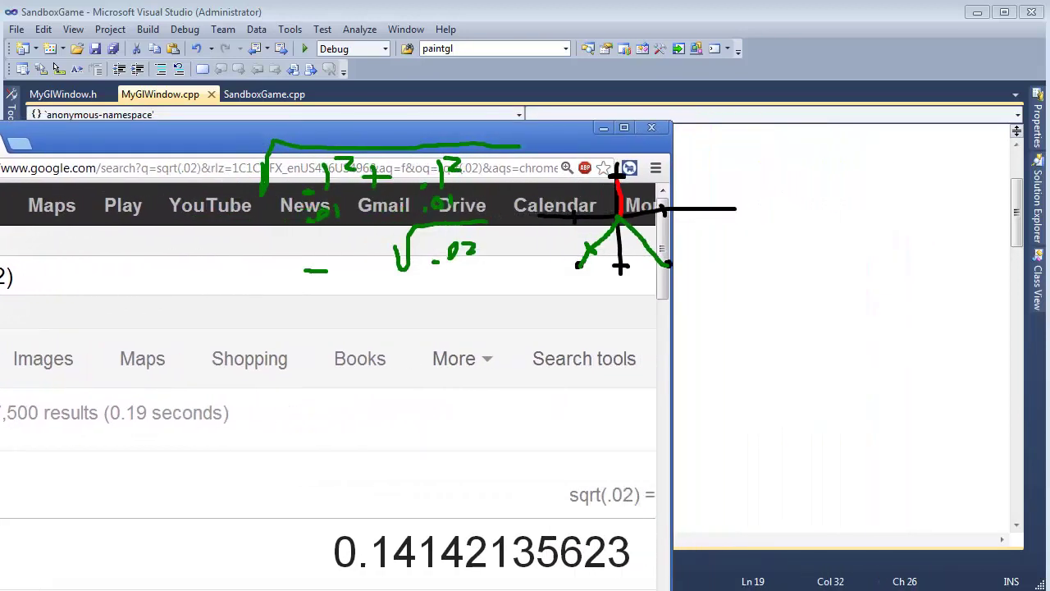
# Step: Select the result 0.14142135623 and minimize the browser
pyautogui.doubleClick(290, 547)
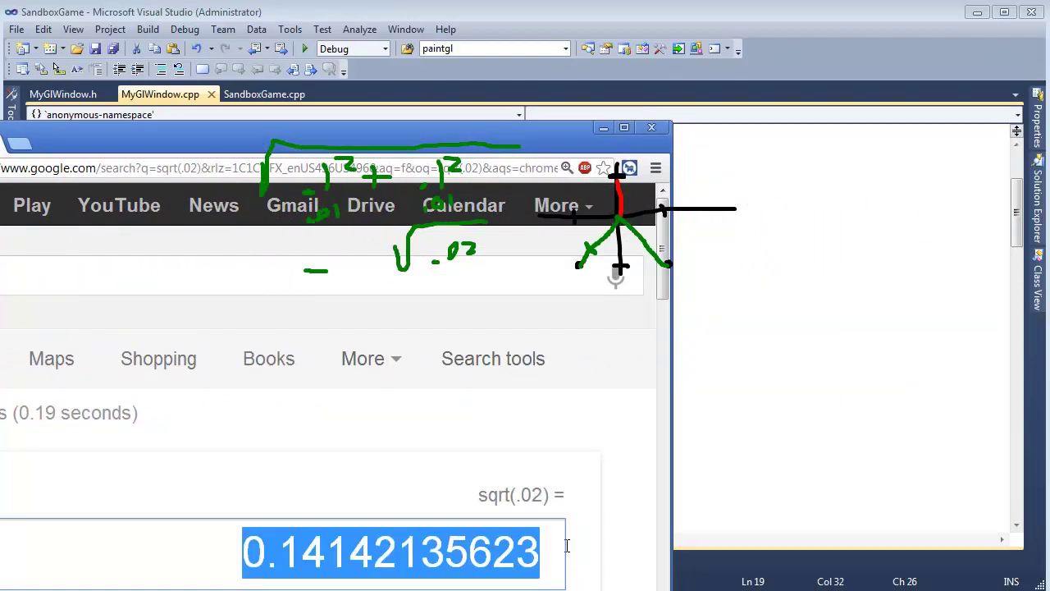
pyautogui.click(551, 556)
pyautogui.moveTo(288, 556); pyautogui.dragTo(243, 555)
pyautogui.click(558, 551)
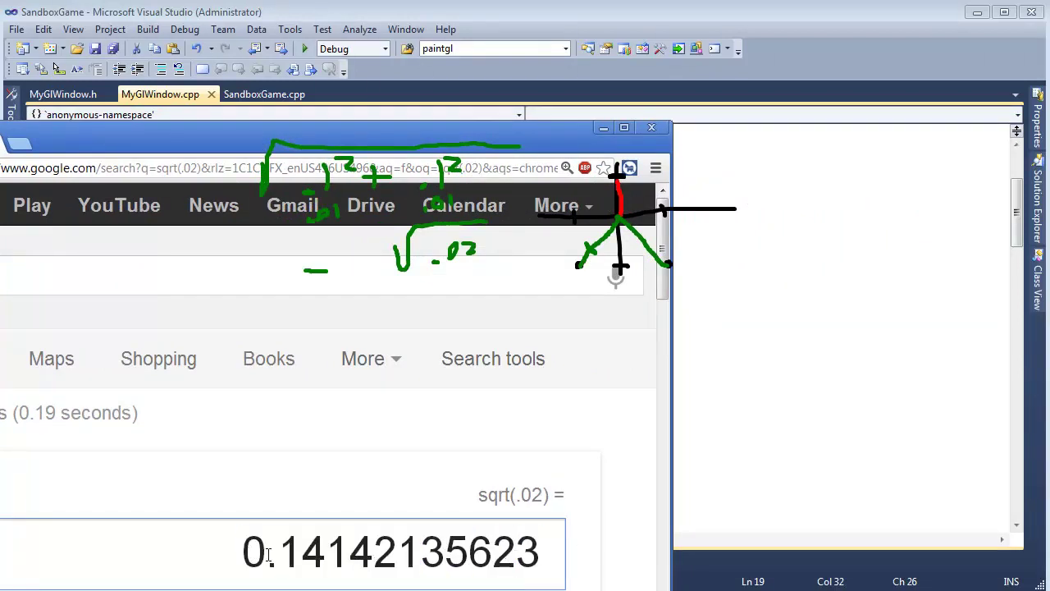
pyautogui.moveTo(243, 555); pyautogui.dragTo(536, 556)
pyautogui.hotkey('ctrl', 'c')
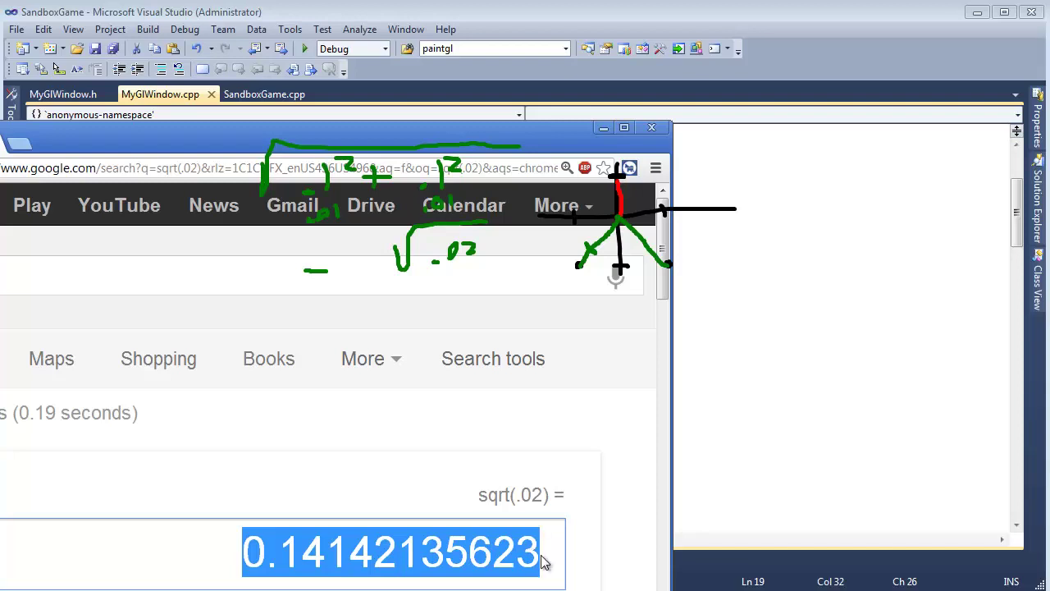
pyautogui.click(603, 128)
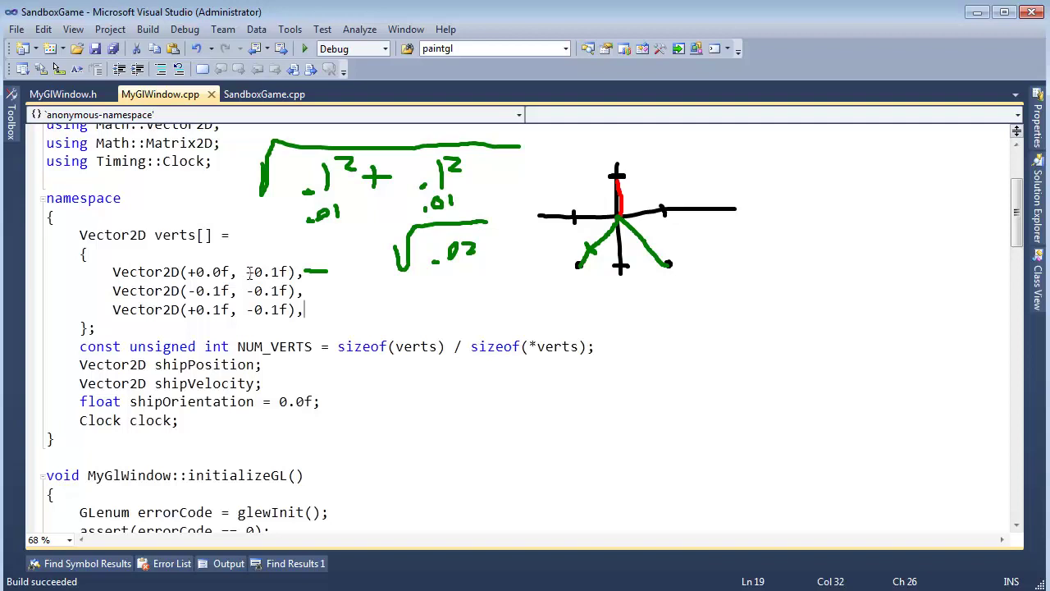
# Step: Replace the top vertex's y value +0.1f with 0.14142135623f
pyautogui.moveTo(249, 272); pyautogui.dragTo(292, 274)
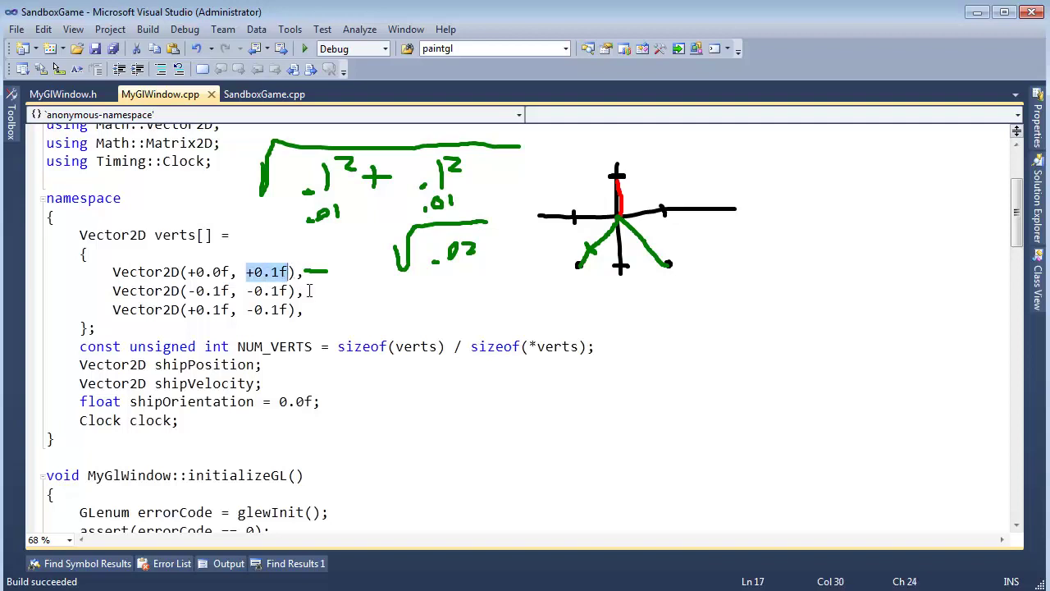
pyautogui.hotkey('ctrl', 'v')
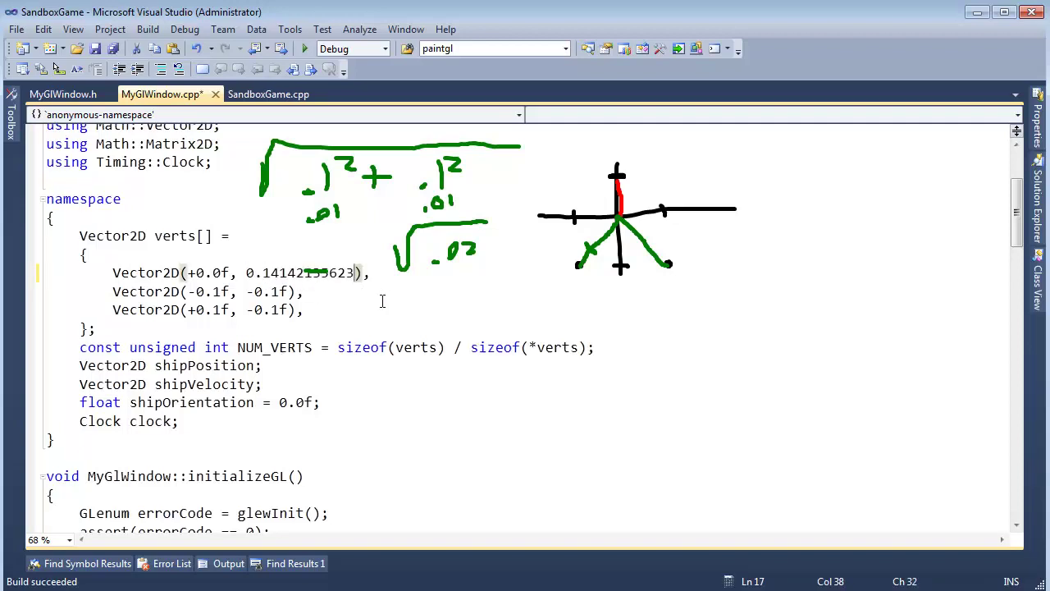
pyautogui.write('f')
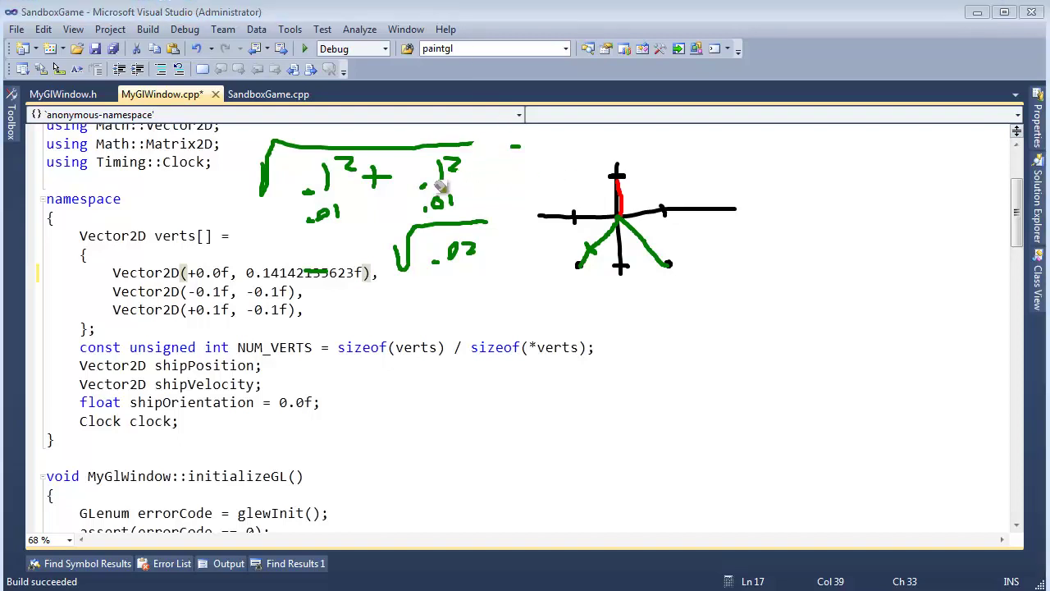
# Step: Erase the hand-drawn sketch and re-check the three vertex lines
pyautogui.moveTo(443, 187); pyautogui.dragTo(529, 179)
pyautogui.press('Escape')
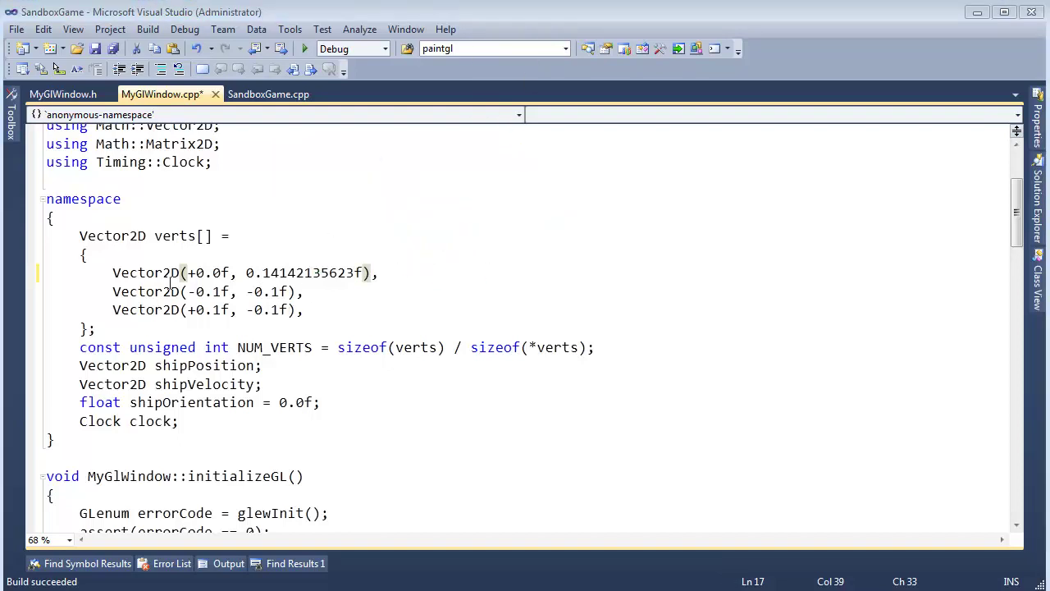
pyautogui.moveTo(344, 315)
pyautogui.mouseDown()
pyautogui.moveTo(219, 310)
pyautogui.moveTo(71, 288)
pyautogui.moveTo(72, 279)
pyautogui.mouseUp()
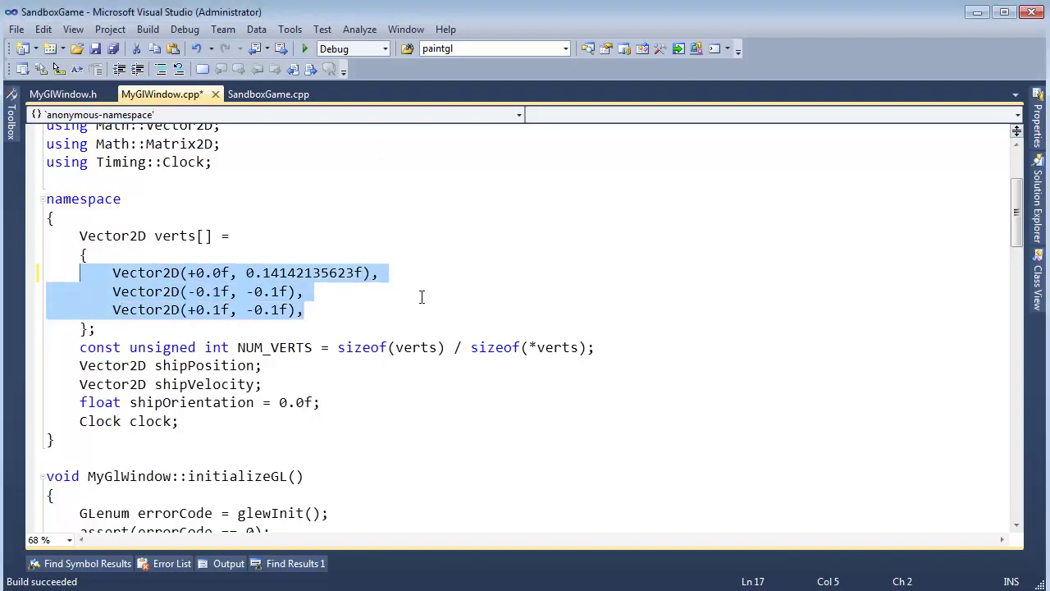
pyautogui.click(420, 296)
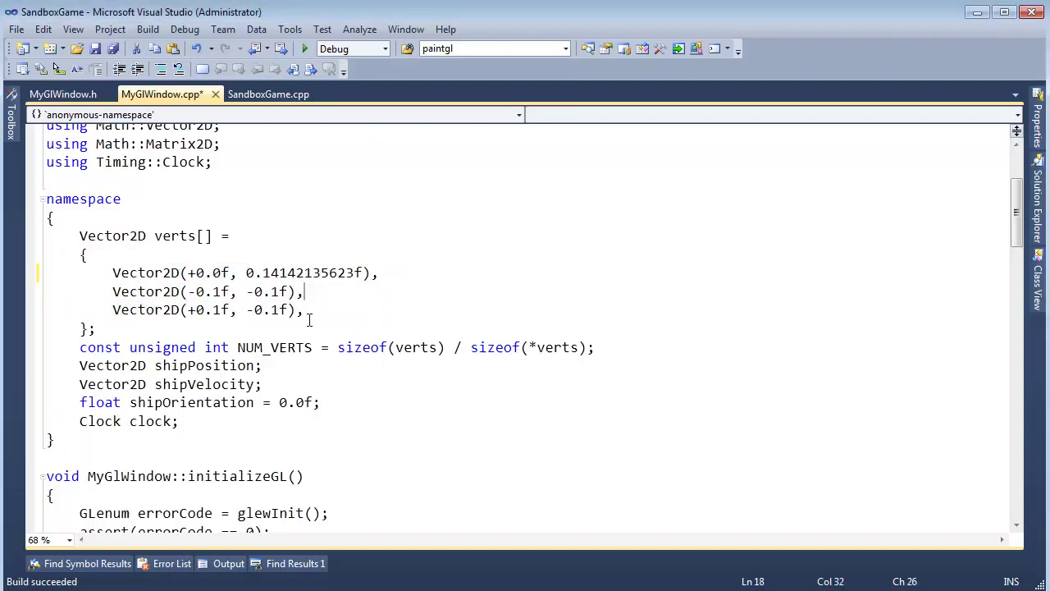
pyautogui.moveTo(310, 320); pyautogui.dragTo(112, 268)
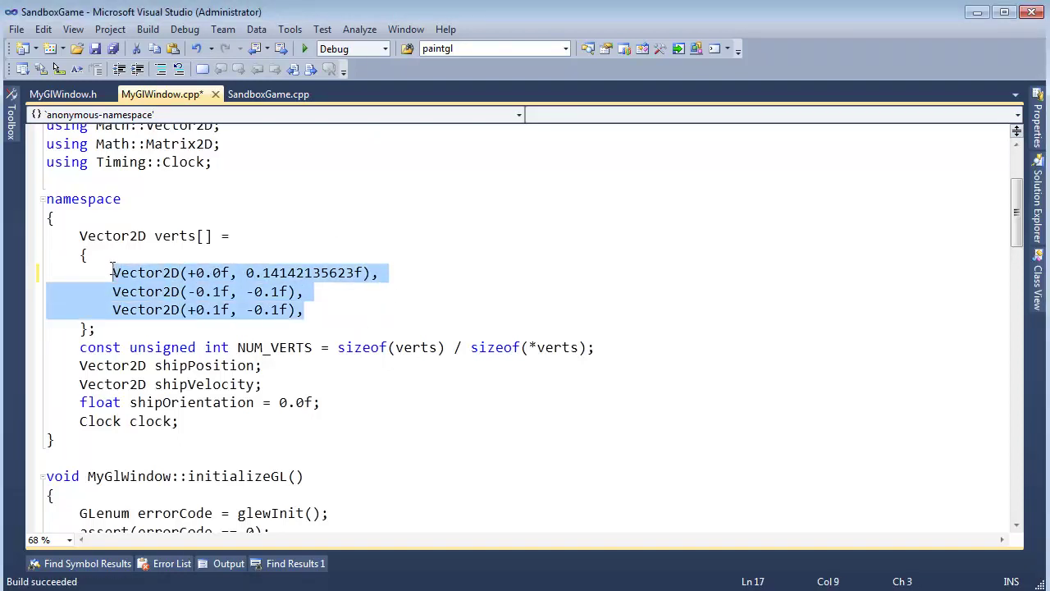
pyautogui.click(412, 302)
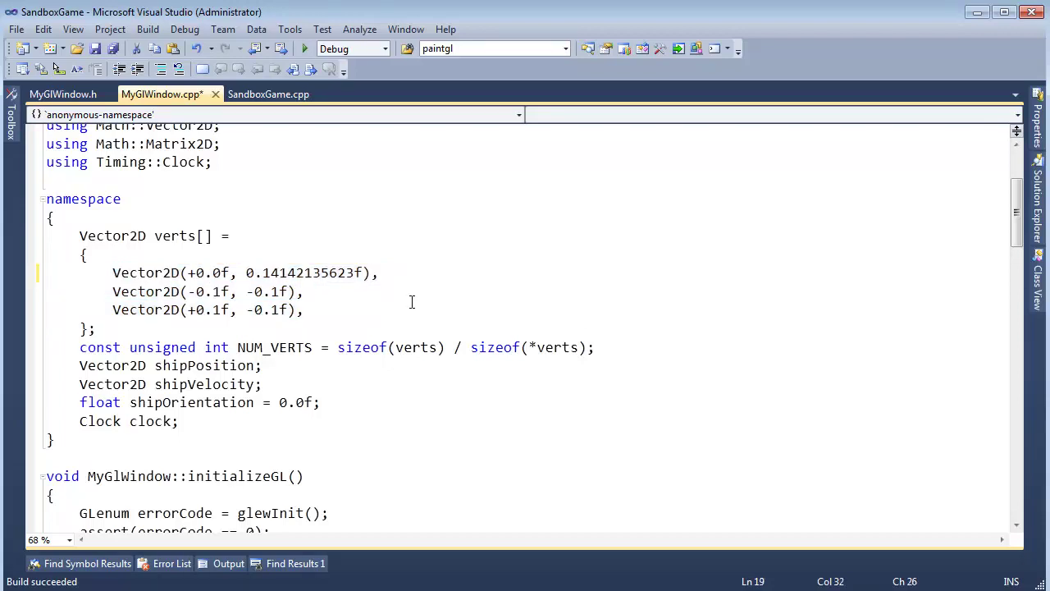
# Step: Save MyGlWindow.cpp, rebuild and run SandboxGame with F5
pyautogui.press('F5')
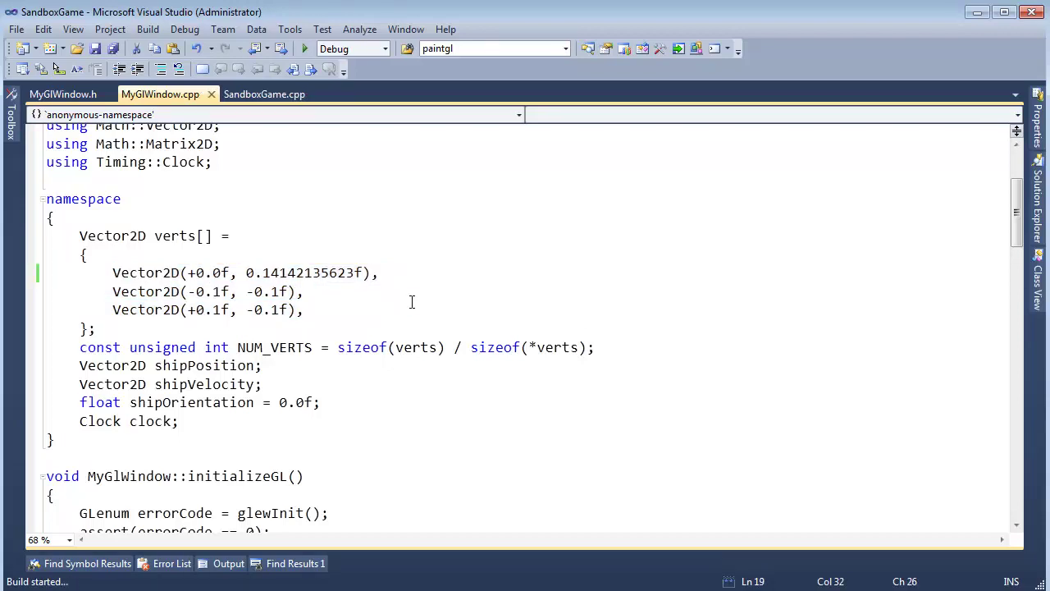